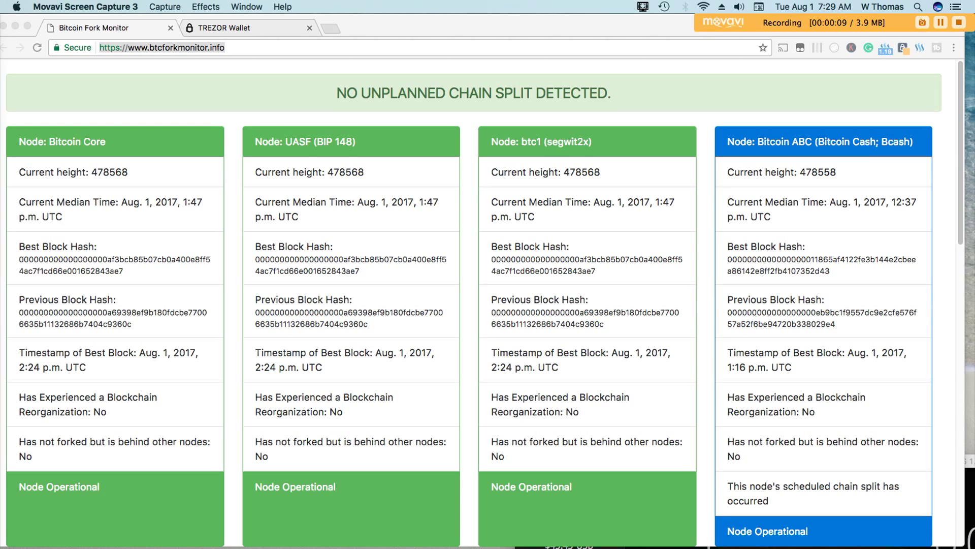
Reload the fork monitor page, then return to the TREZOR Wallet tab.
key(super+Tab)
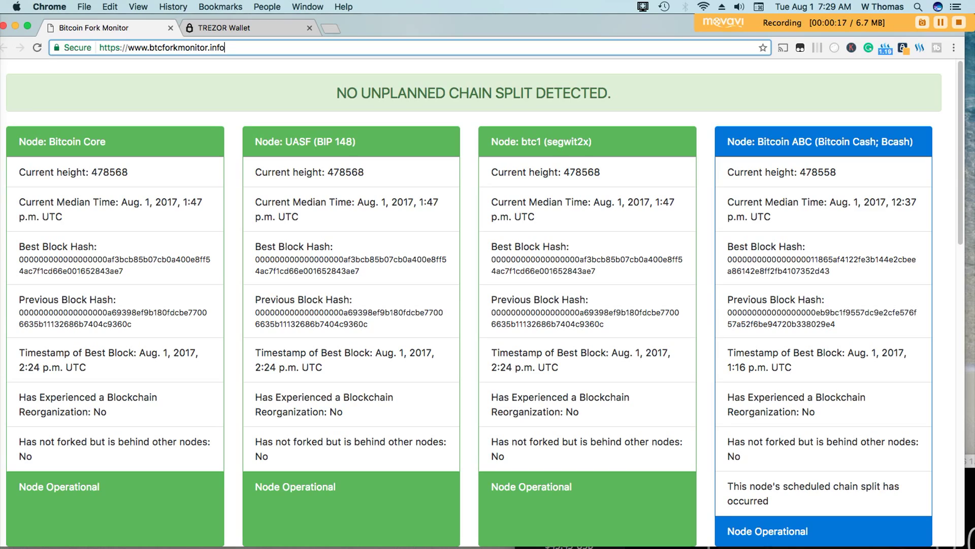
key(Return)
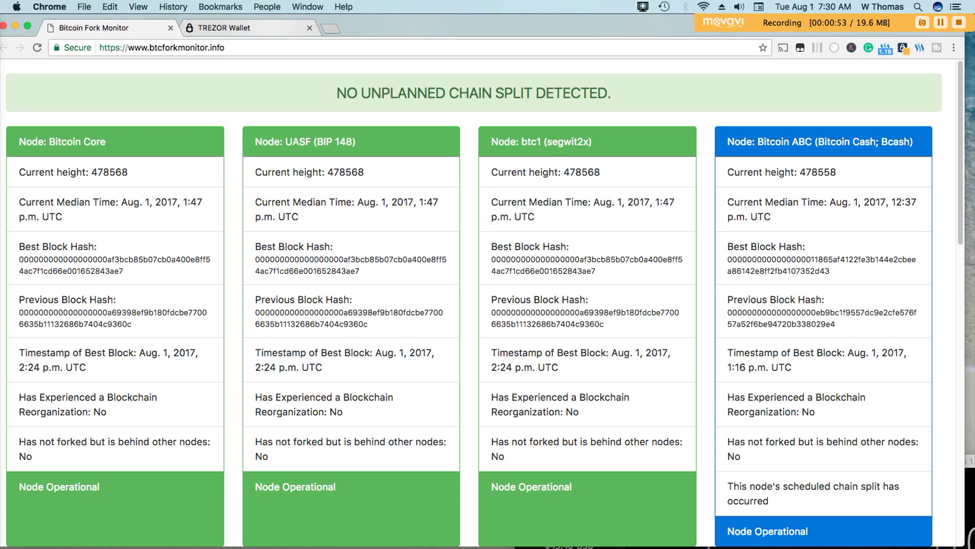
key(ctrl+Tab)
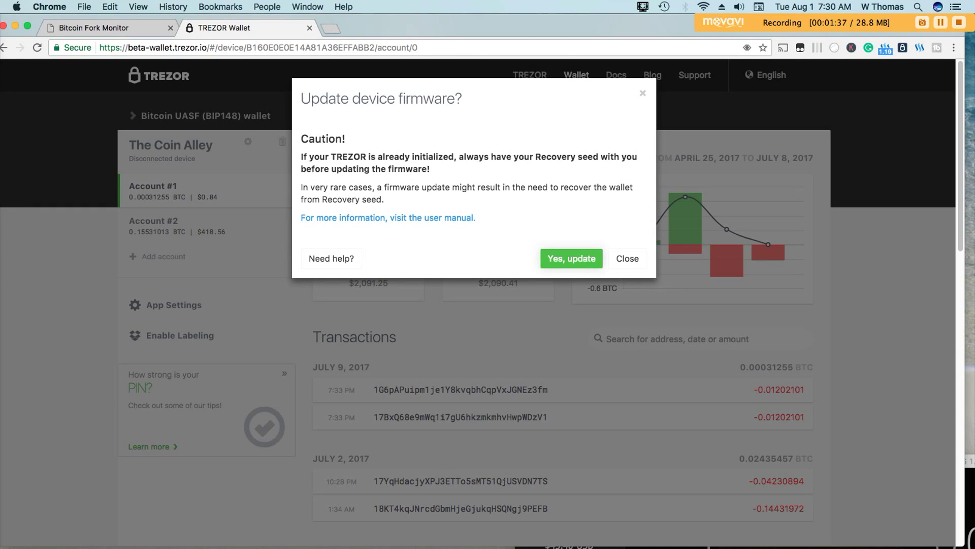
Accept the firmware update with 'Yes, update' and let the TREZOR reconnect.
click(572, 258)
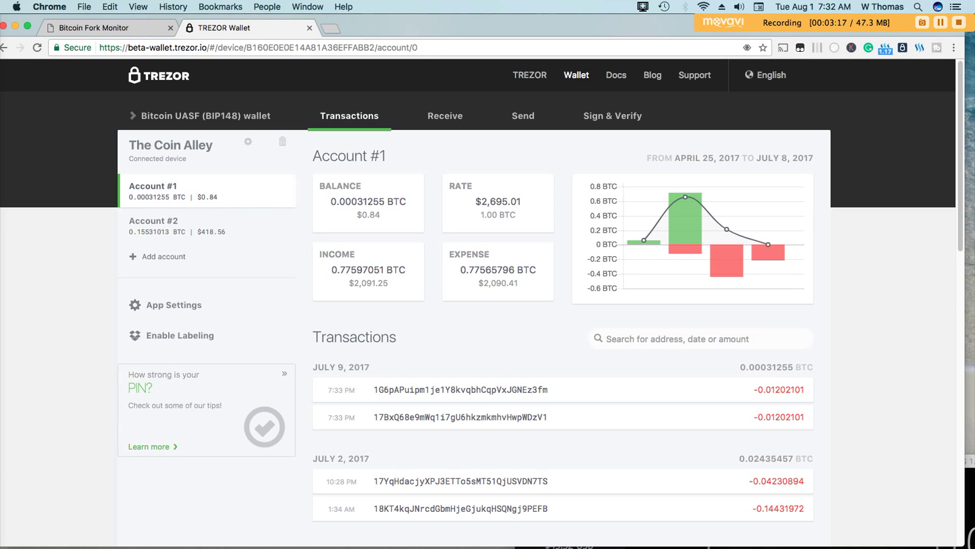
Pick 'Bitcoin wallet' instead of 'Bitcoin UASF (BIP148)' in the wallet-type list.
key(super+Tab)
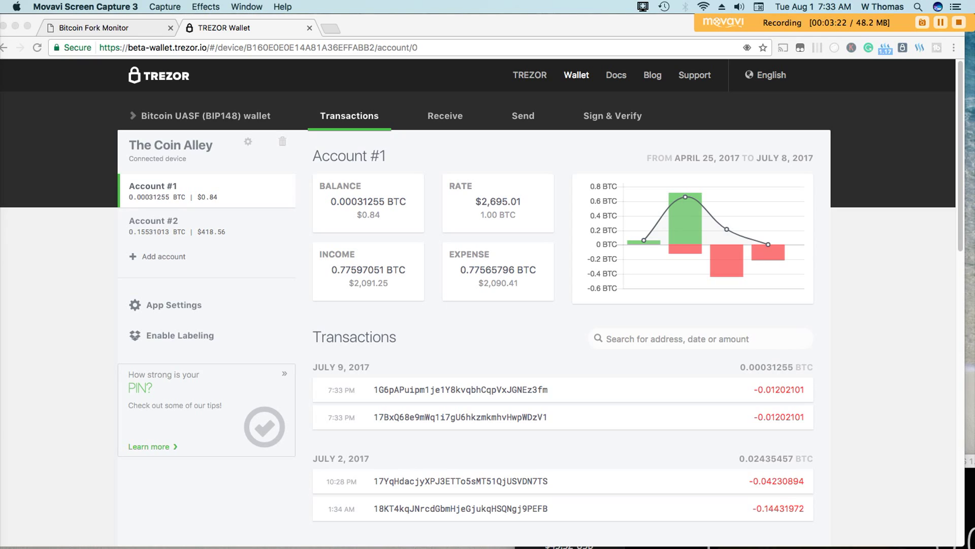
key(super+Tab)
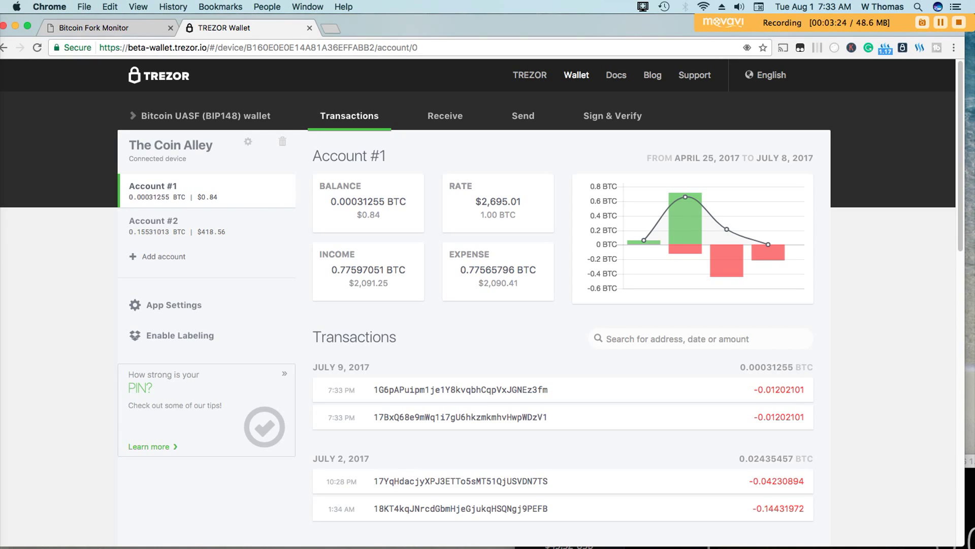
click(199, 116)
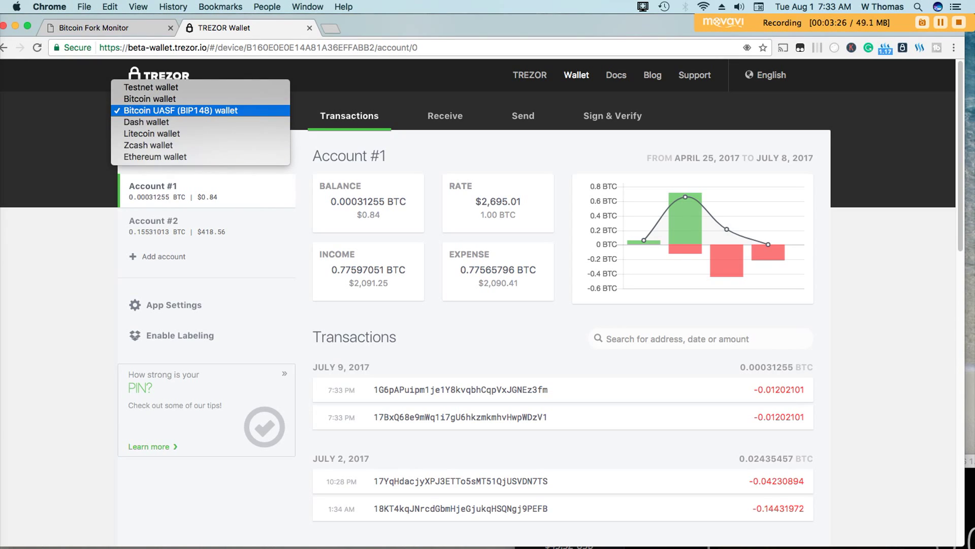
key(Down)
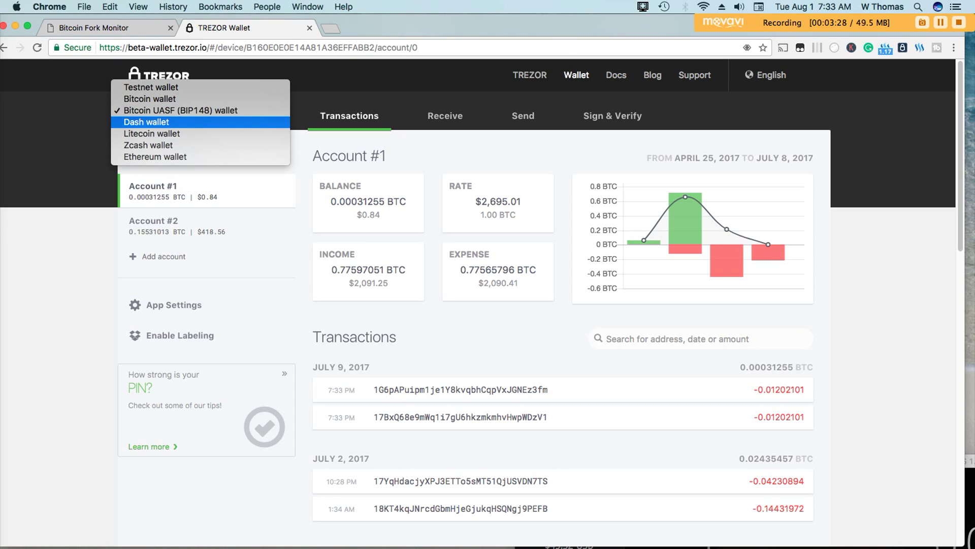
key(Down)
key(Up)
key(Up)
key(Up)
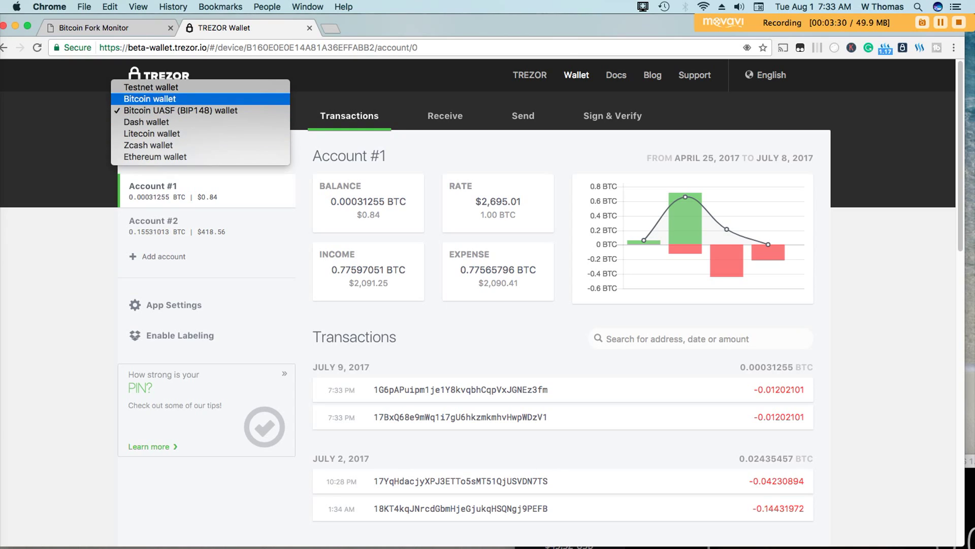
key(Down)
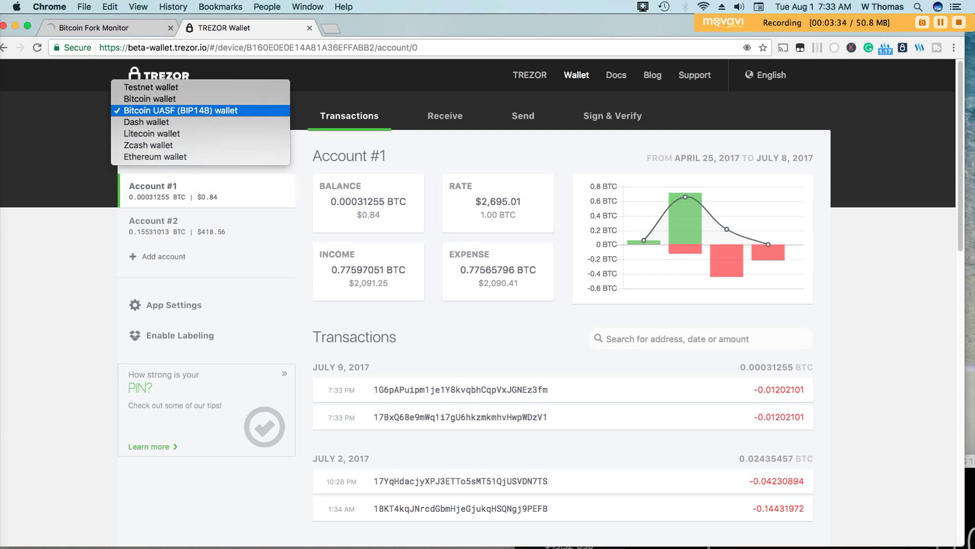
key(Up)
key(Return)
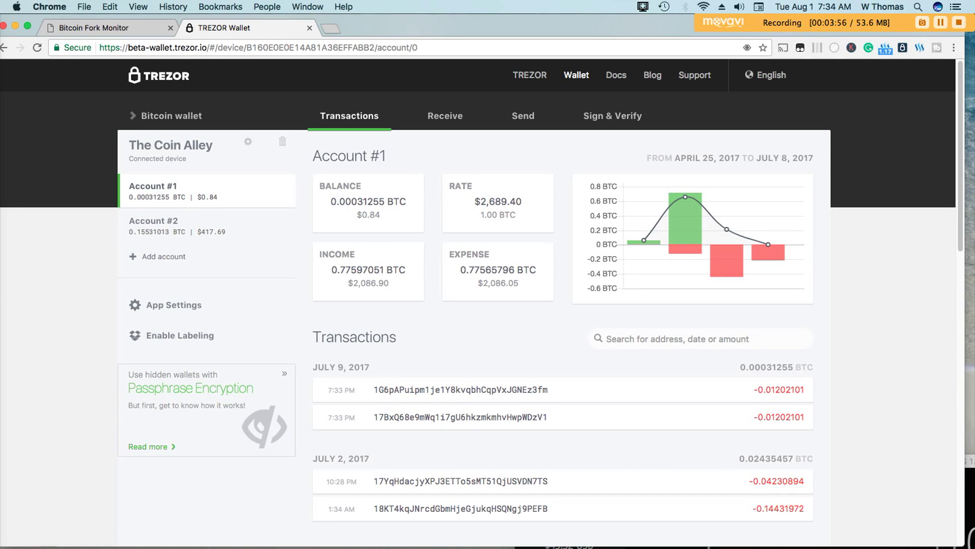
Select 'Bitcoin UASF (BIP148) wallet' from the wallet-type dropdown again.
click(168, 115)
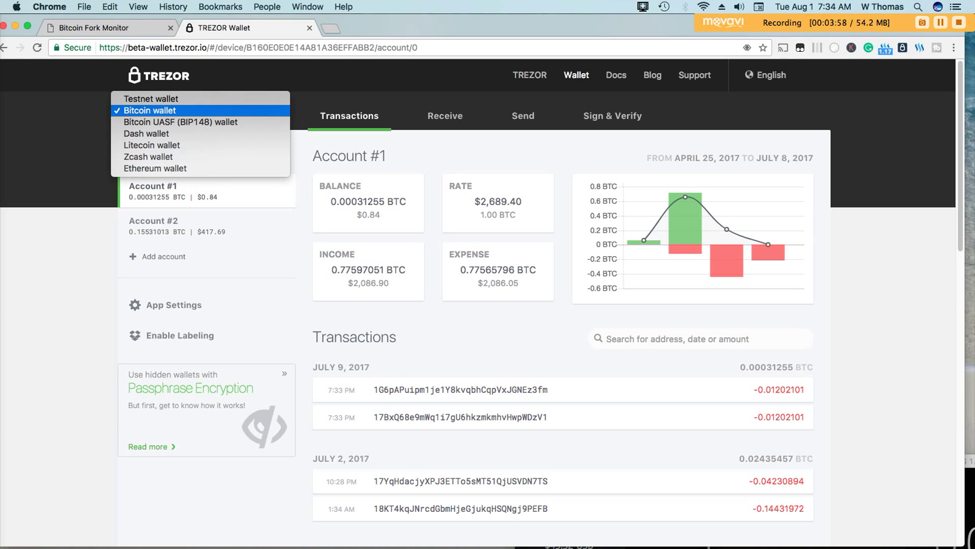
key(Return)
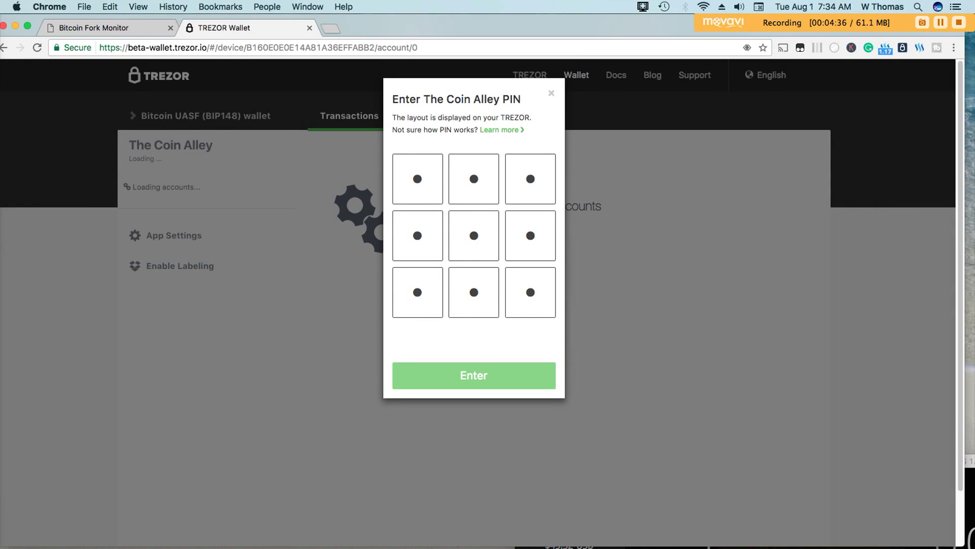
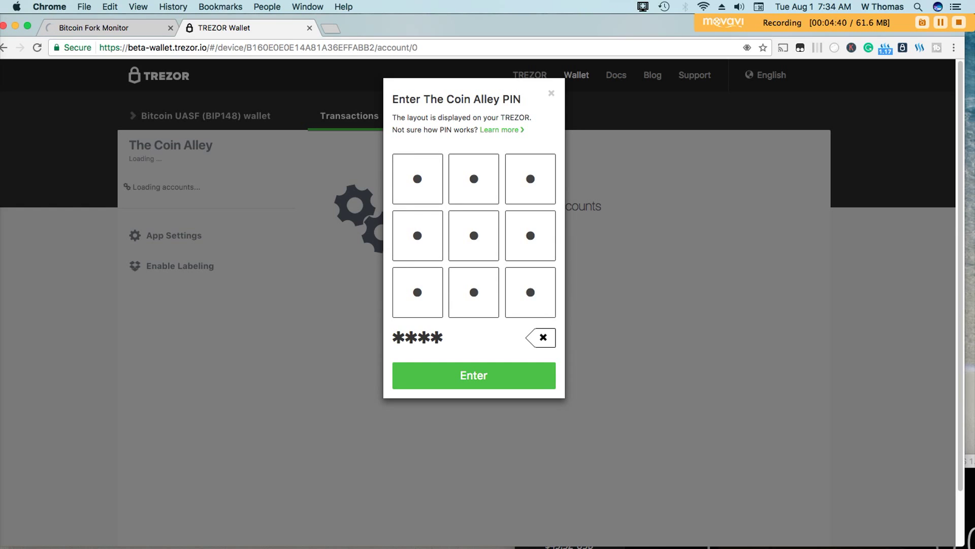
Enter the device PIN on the keypad and submit it.
key(Return)
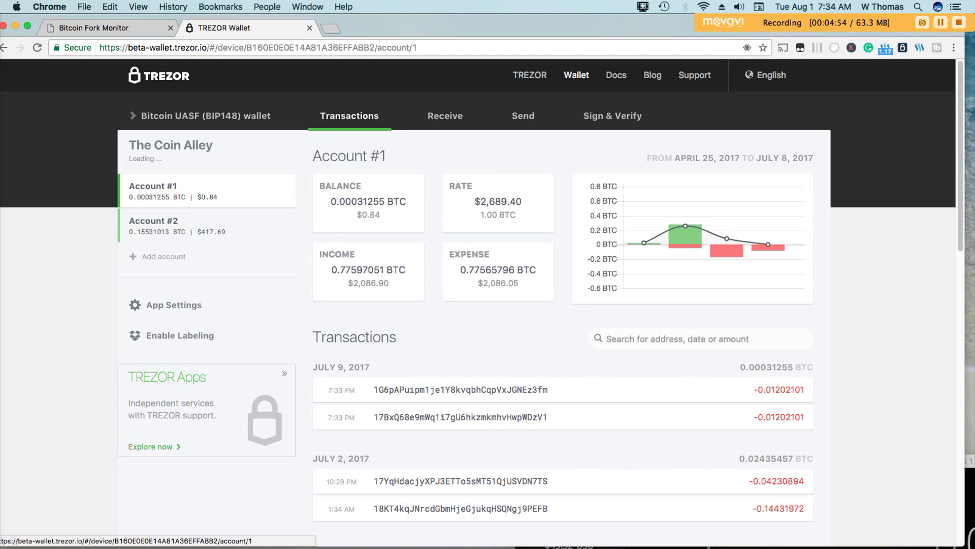
View Account #2's balance and transactions, leaving the wallet-type list unchanged.
click(153, 222)
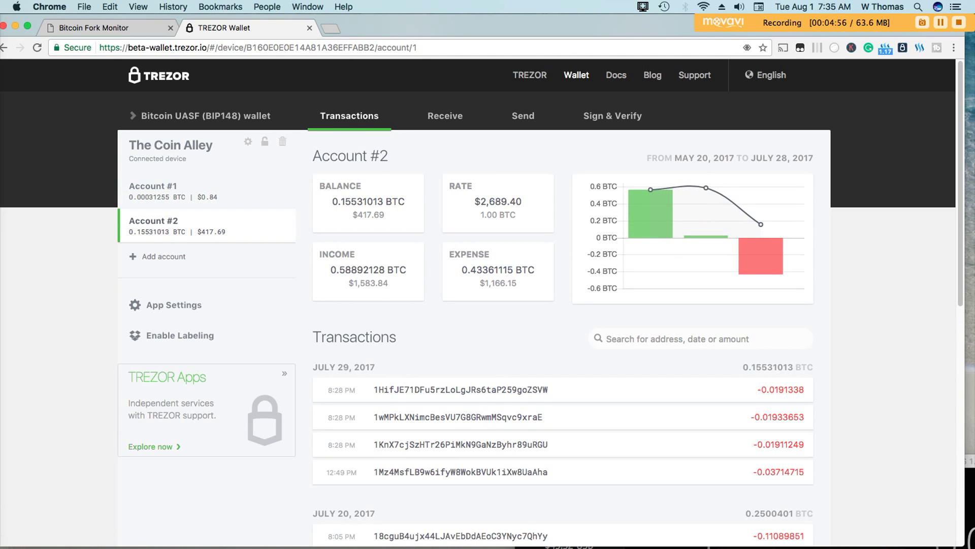
click(207, 116)
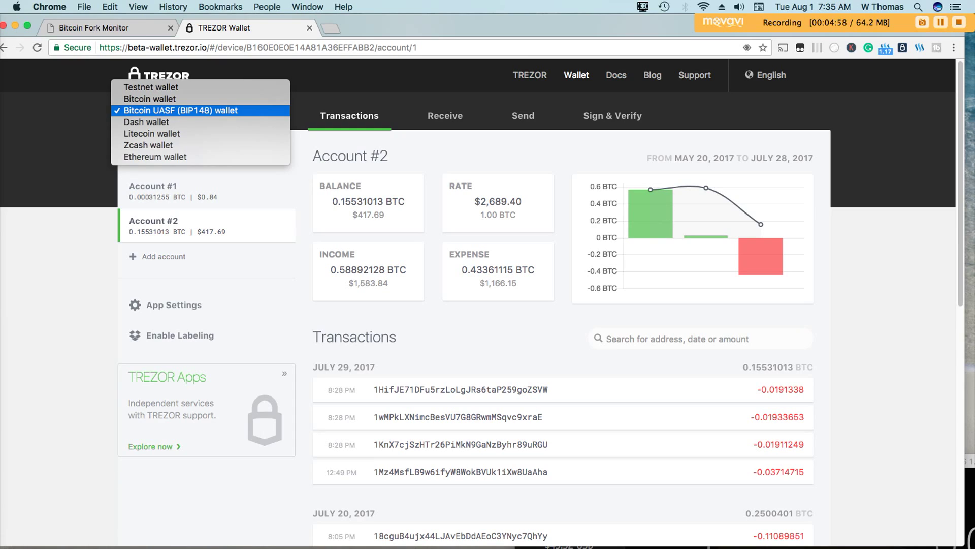
key(Escape)
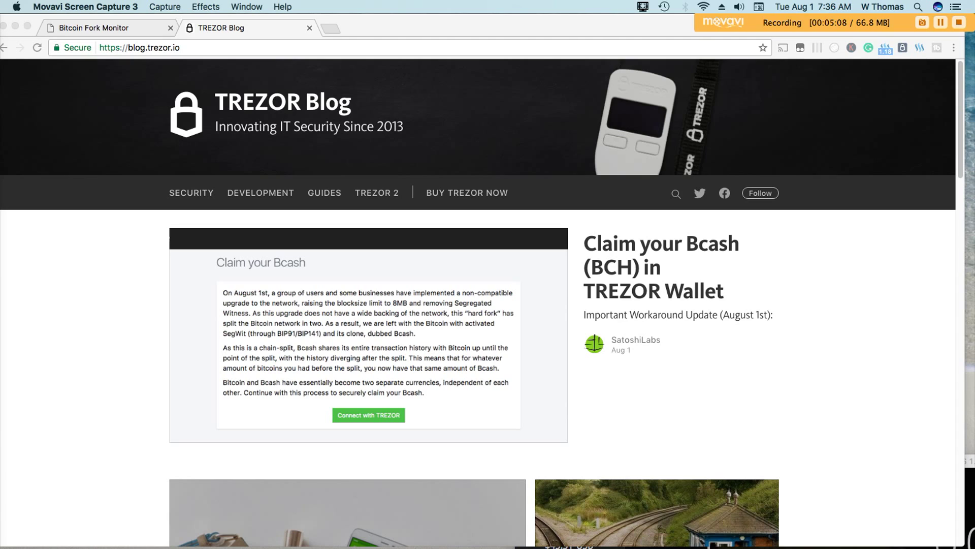
scroll(488, 304, down, 2)
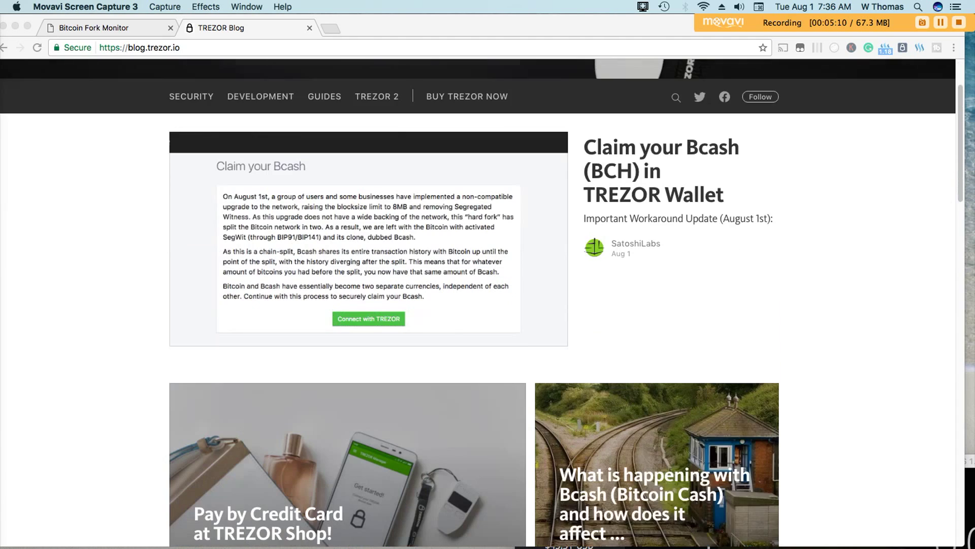
scroll(488, 306, down, 3)
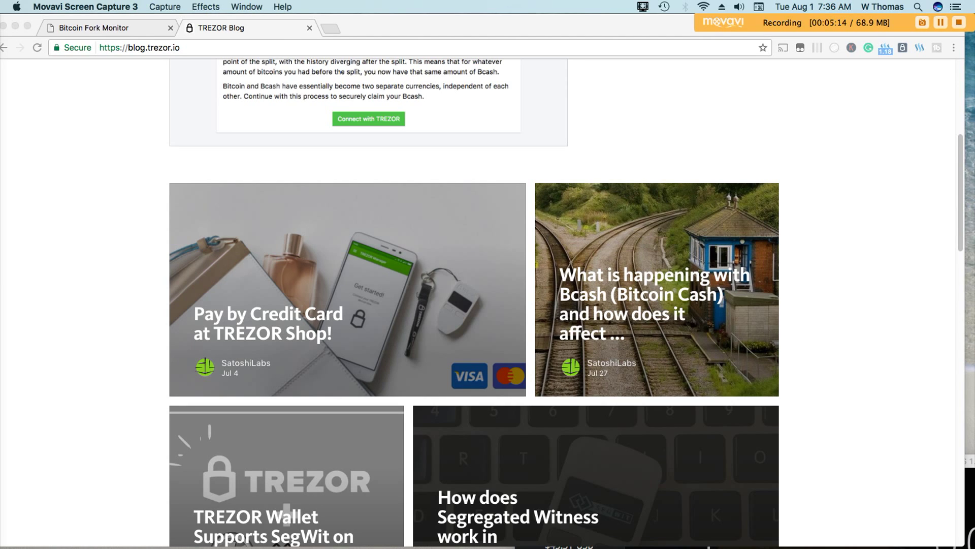
scroll(488, 305, up, 5)
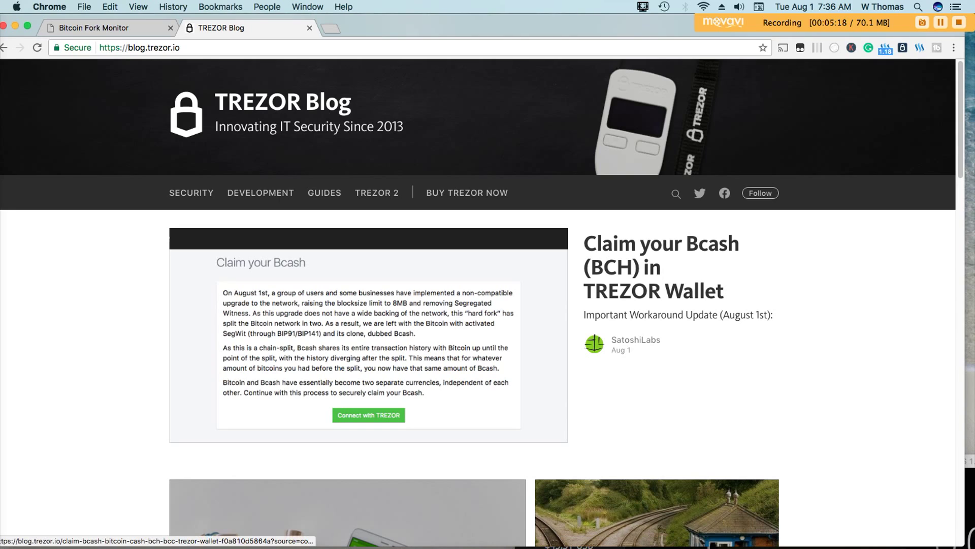
Open the 'Claim your Bcash (BCH) in TREZOR Wallet' post from the blog homepage.
click(661, 267)
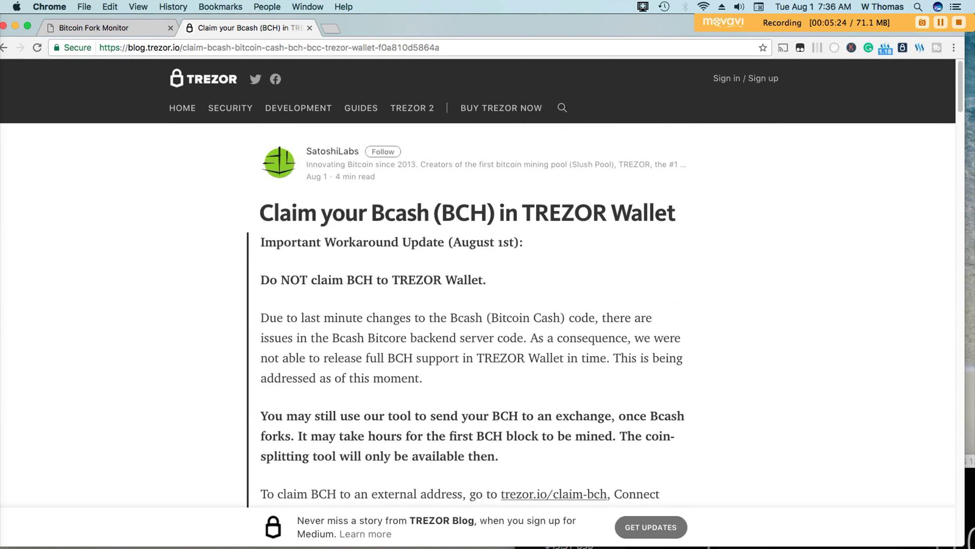
scroll(487, 305, down, 3)
scroll(488, 304, up, 3)
scroll(488, 305, down, 3)
scroll(488, 304, down, 2)
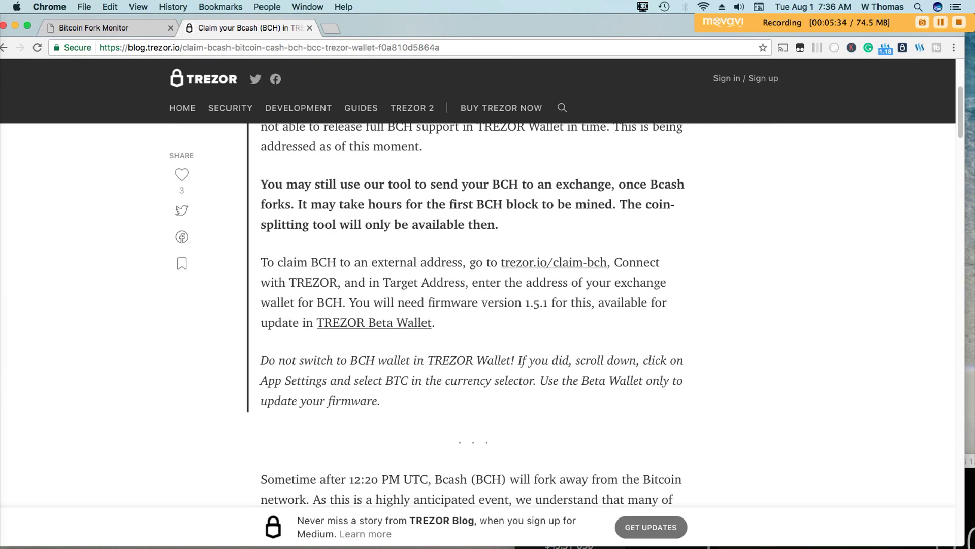
scroll(489, 306, up, 3)
scroll(488, 305, up, 2)
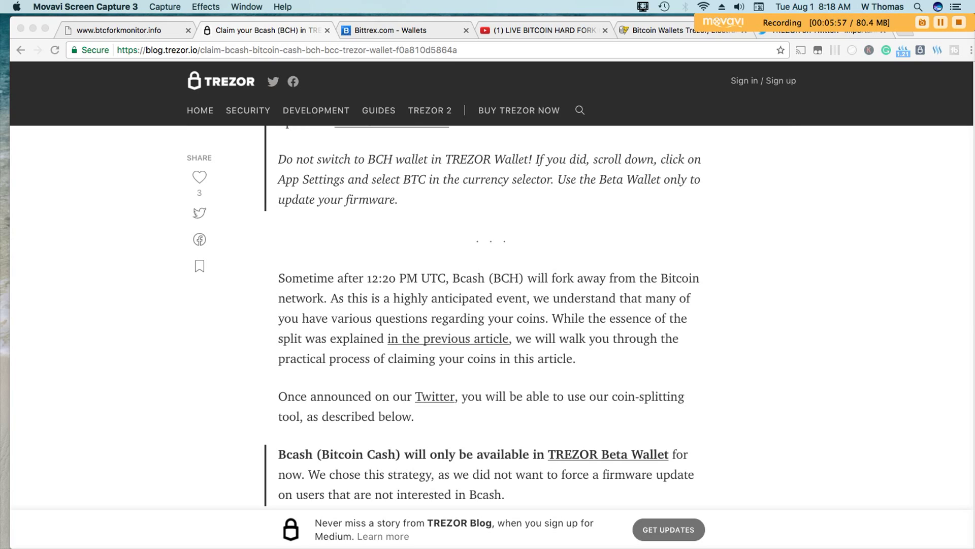
scroll(487, 321, down, 2)
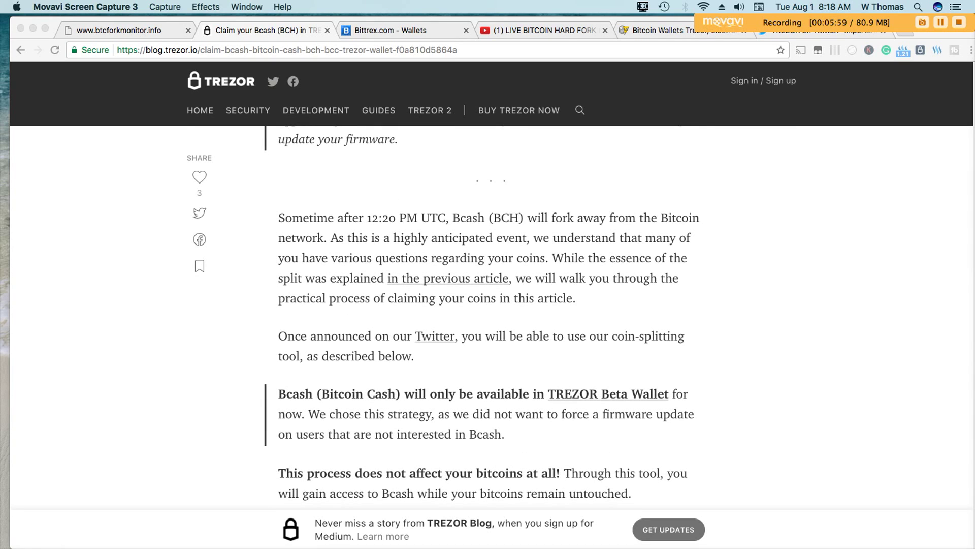
scroll(488, 320, up, 3)
scroll(488, 321, down, 3)
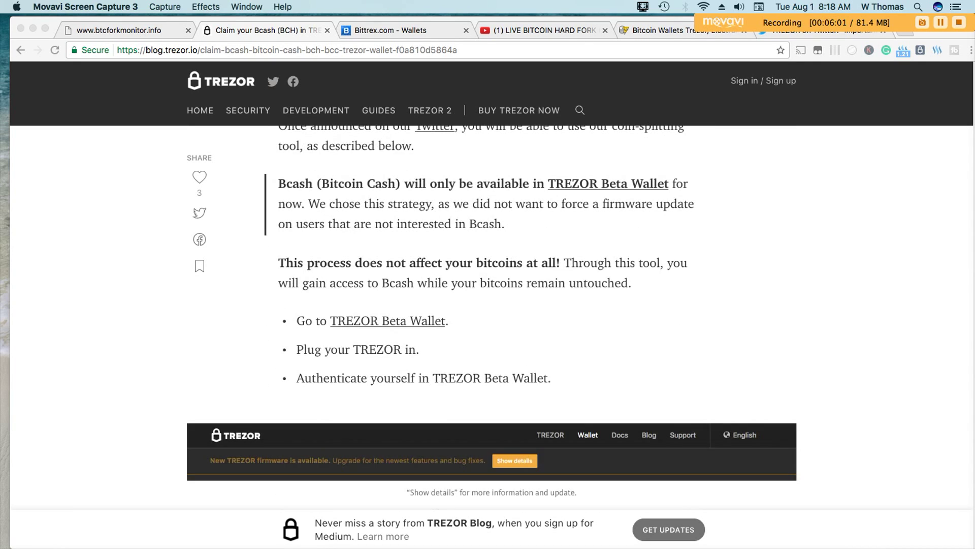
scroll(487, 320, up, 1)
scroll(488, 321, up, 3)
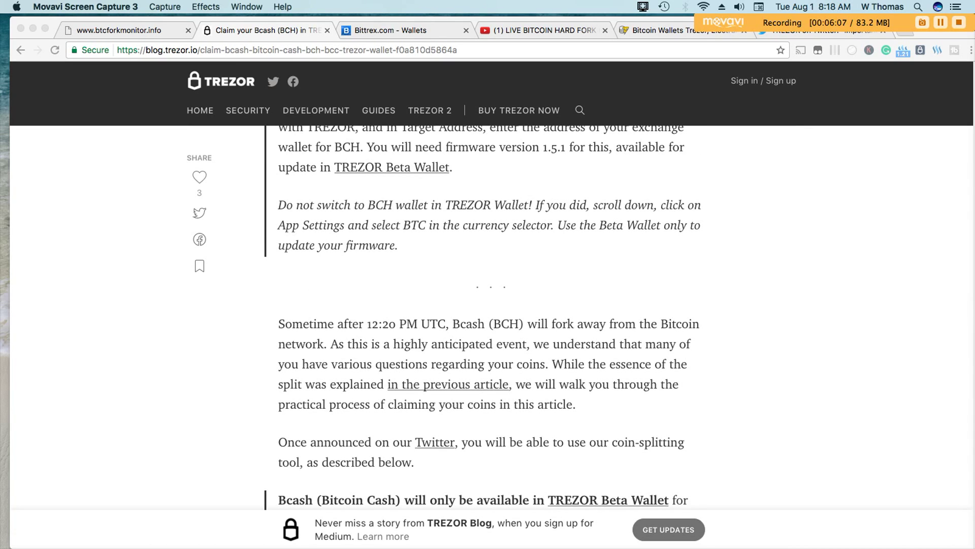
scroll(488, 316, down, 3)
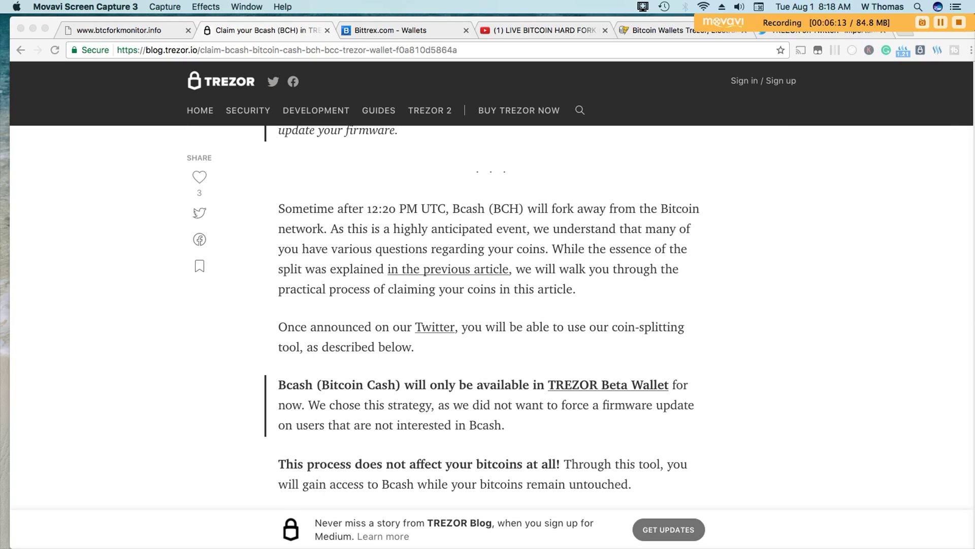
scroll(487, 316, up, 3)
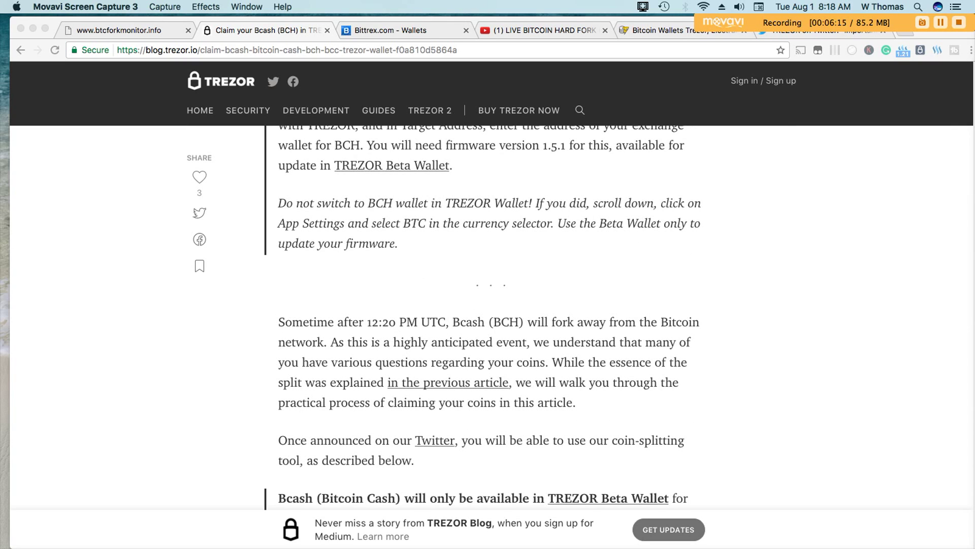